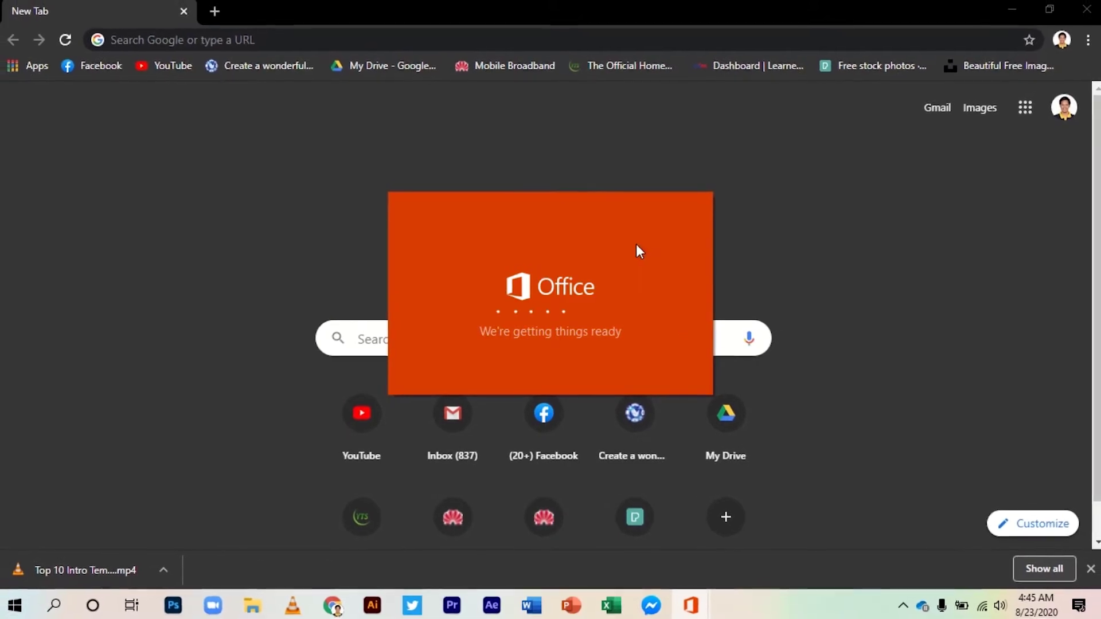
Drag the stalled Office 'We're getting things ready' splash window to the left
drag(636, 243, 486, 209)
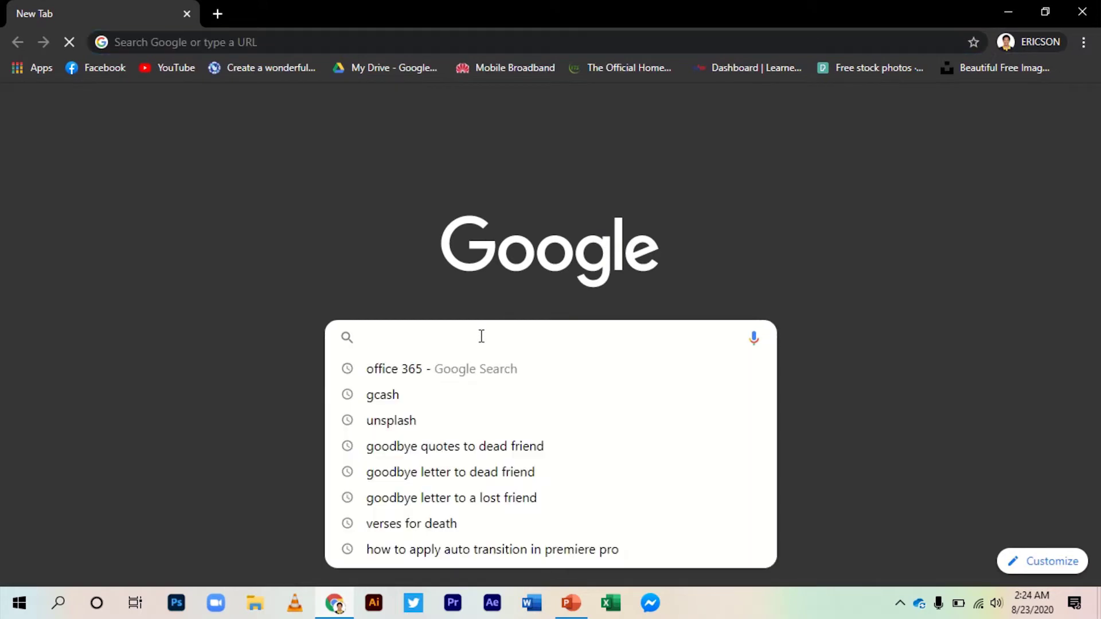
Search Google for 'office 365' and open the Office 365 Login result
text(office )
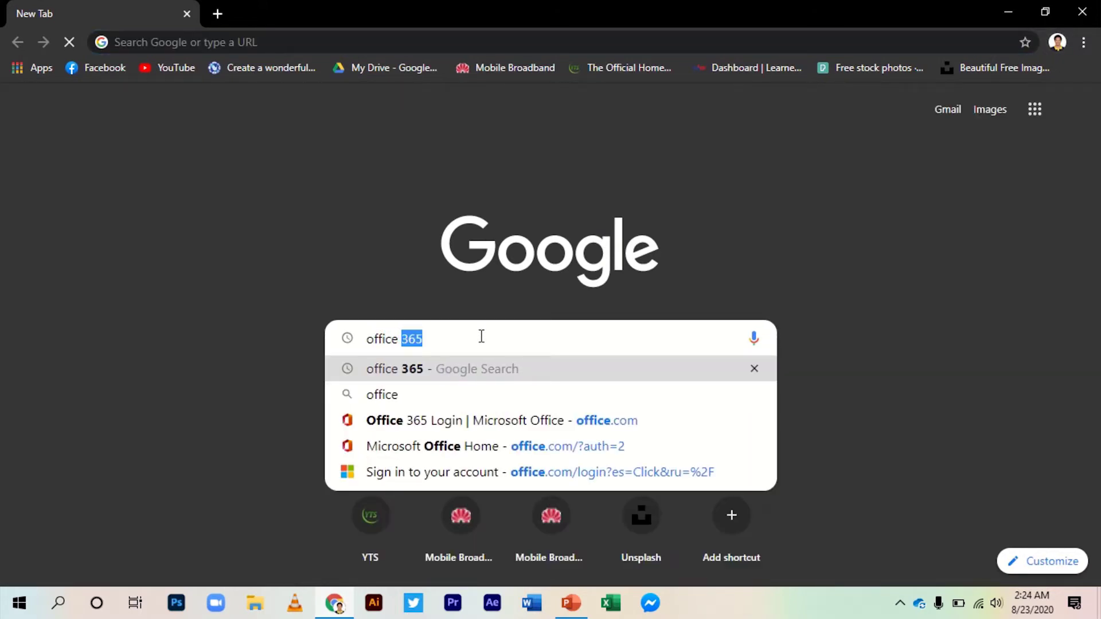
text(365)
key(Return)
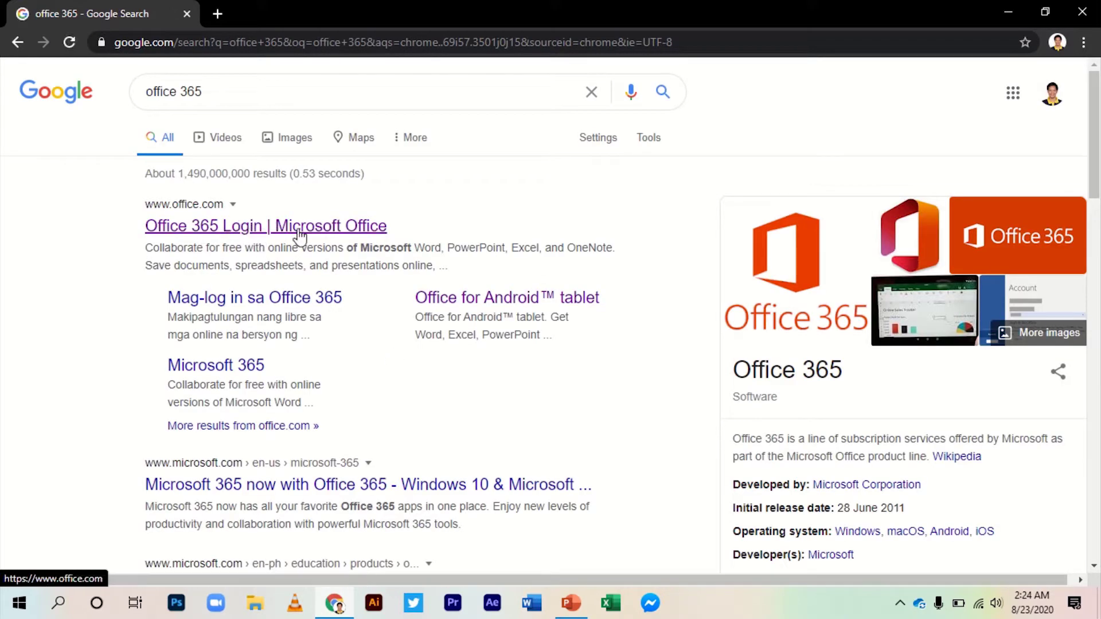
click(250, 230)
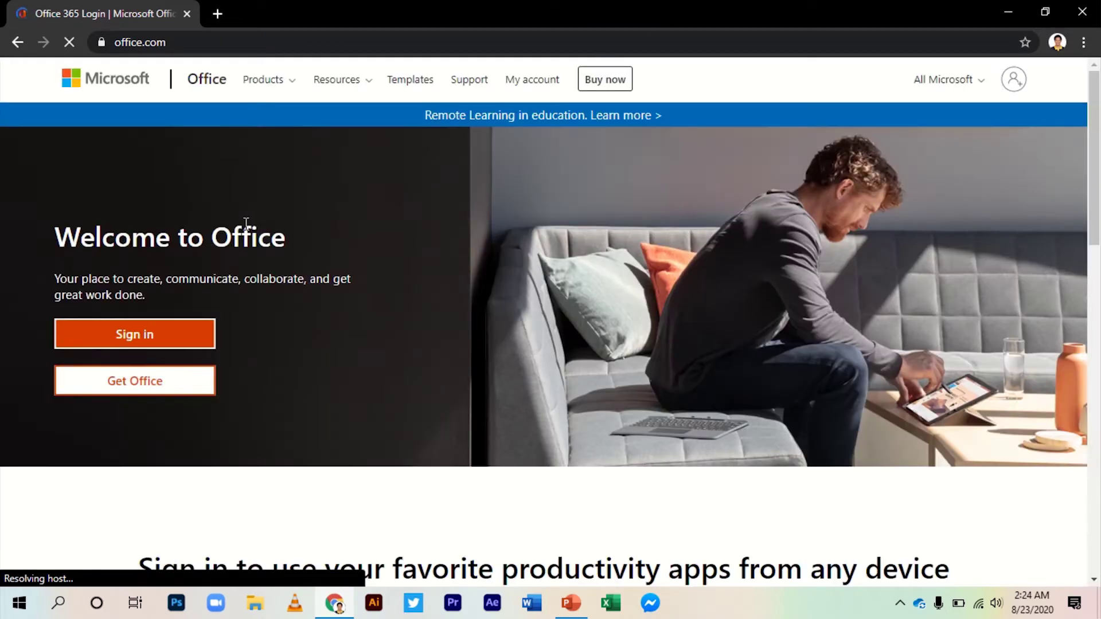
Start signing in from the office.com Welcome to Office page
click(166, 341)
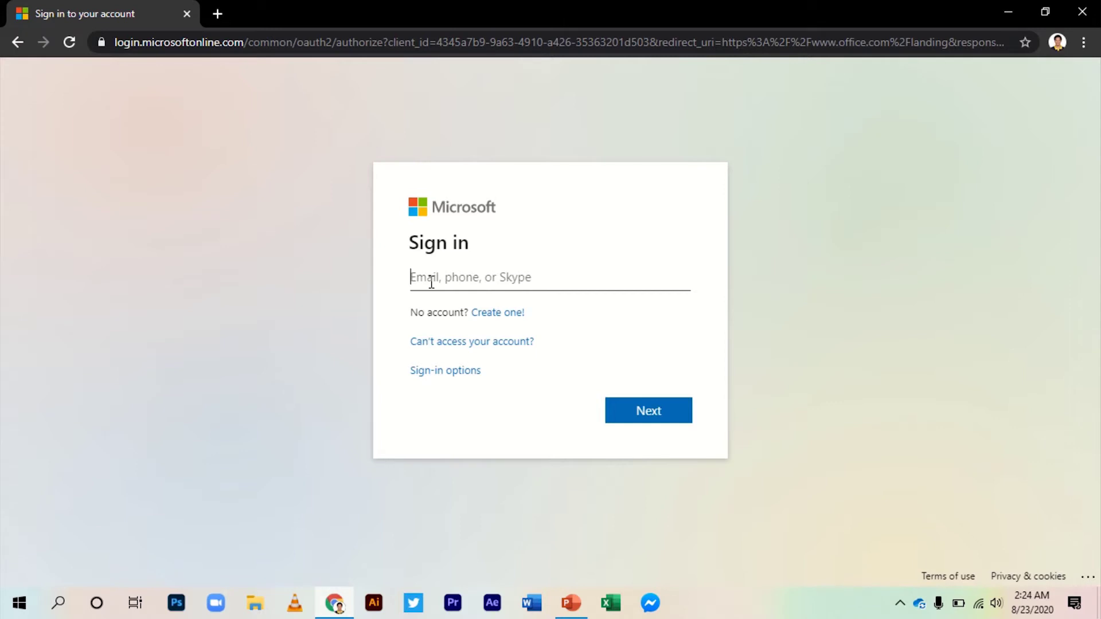
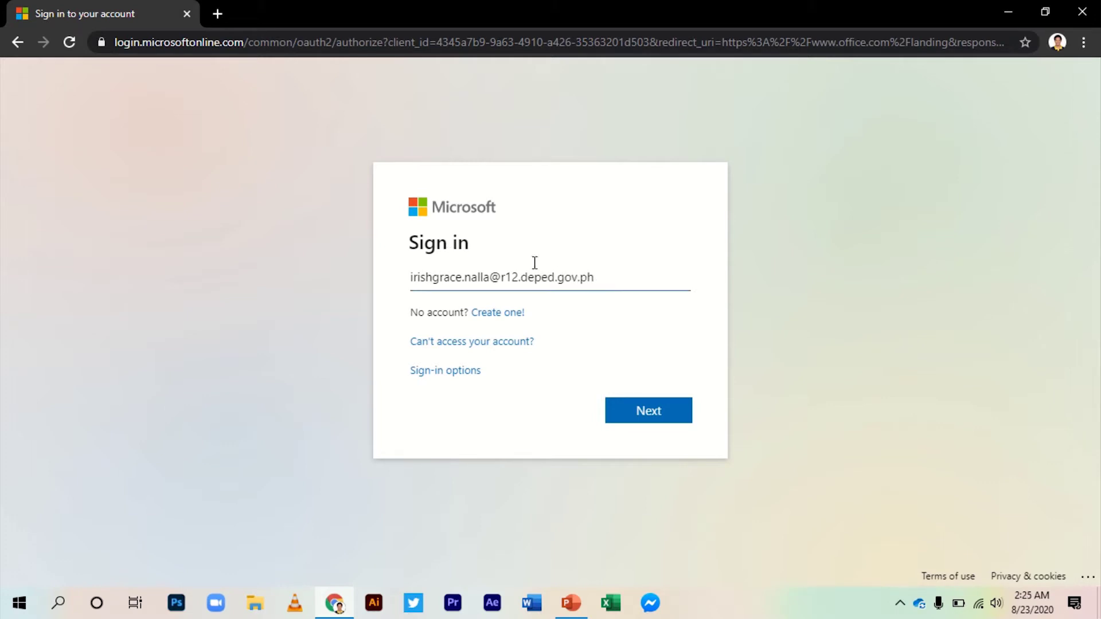
Sign in with the school account e-mail and password, choosing Yes to stay signed in
click(647, 412)
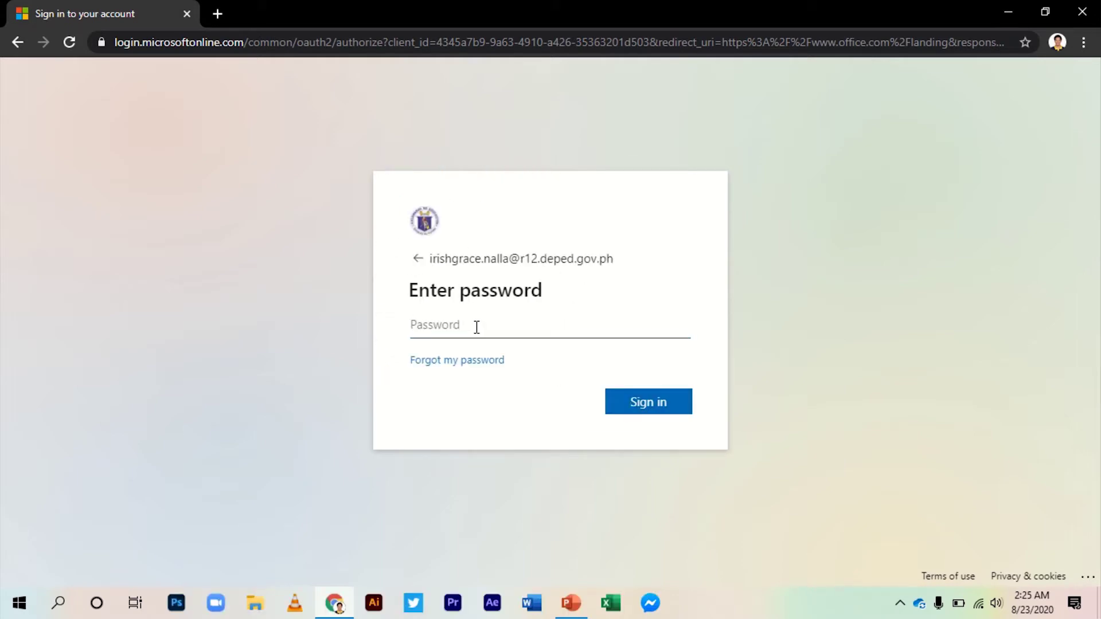
text(•)
click(666, 409)
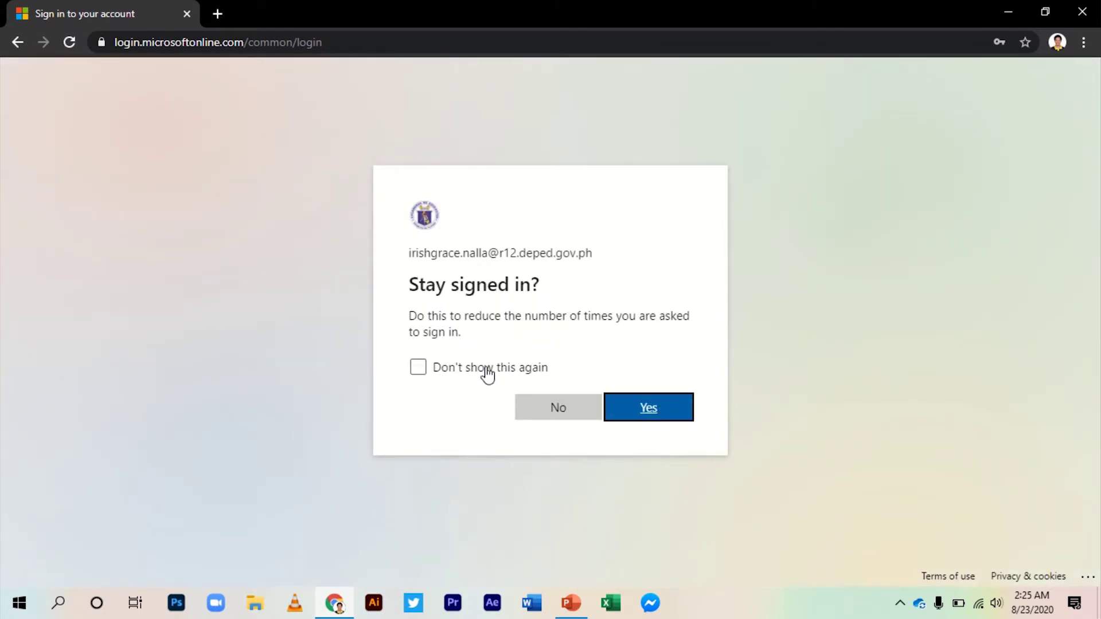
click(658, 418)
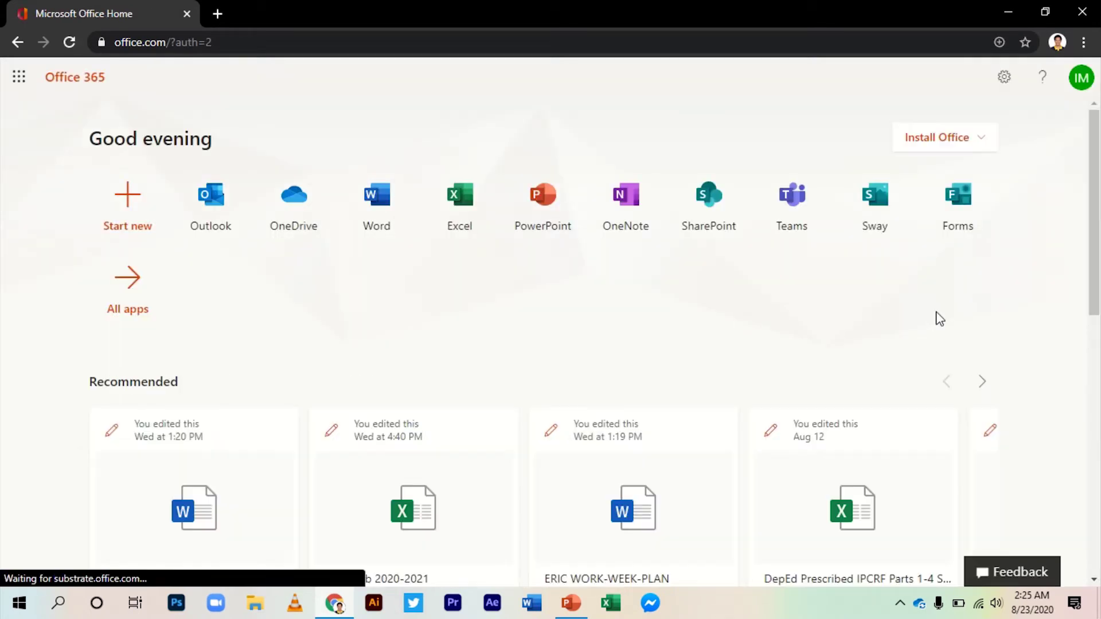
Download OfficeSetup.exe via Install Office > Office 365 apps, then close the 'Just a few more steps' guide
click(983, 141)
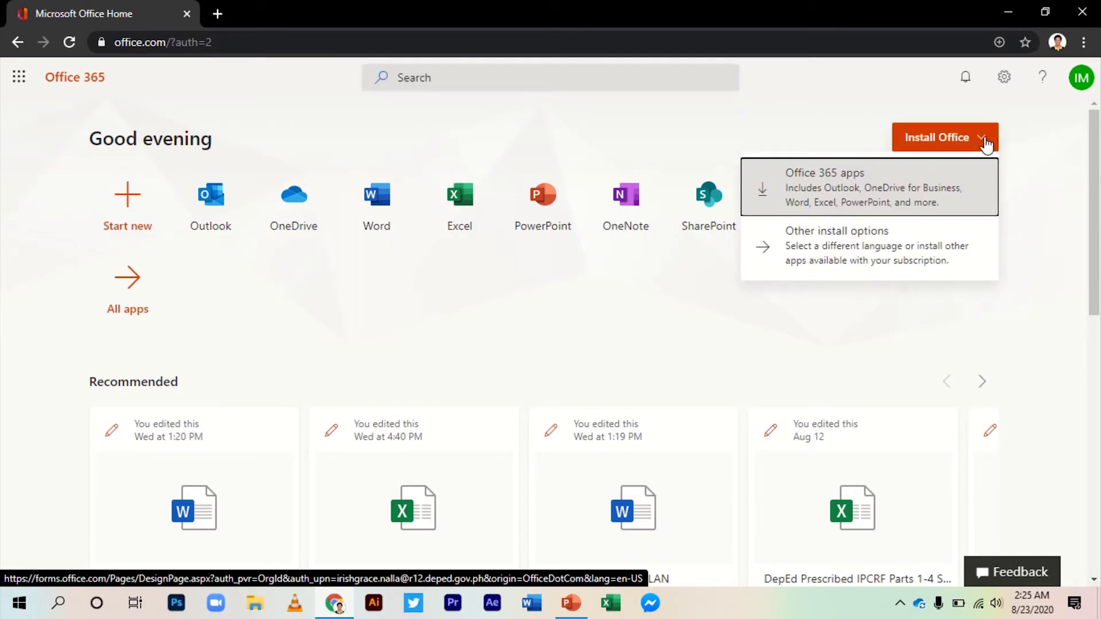
click(853, 189)
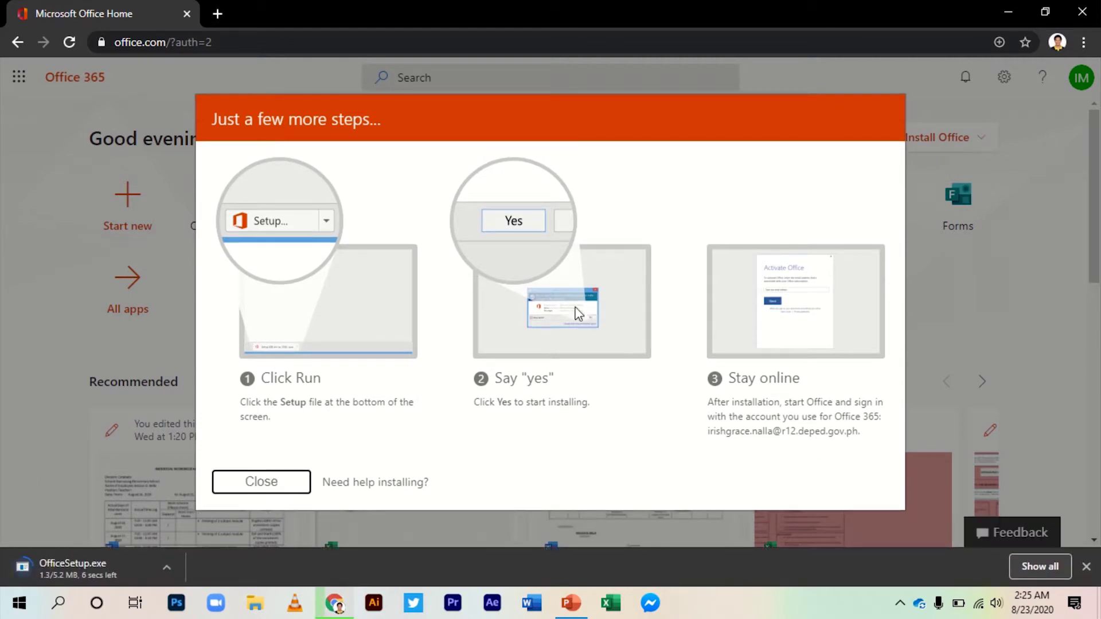
click(285, 485)
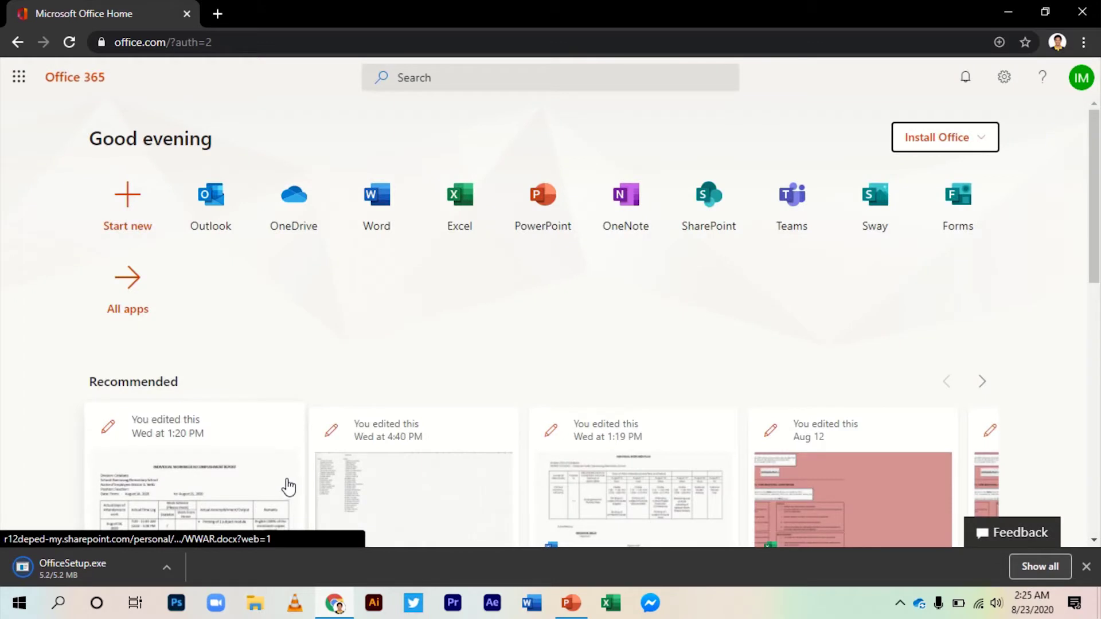
Run OfficeSetup.exe from the download bar, allowing it through SmartScreen
click(122, 563)
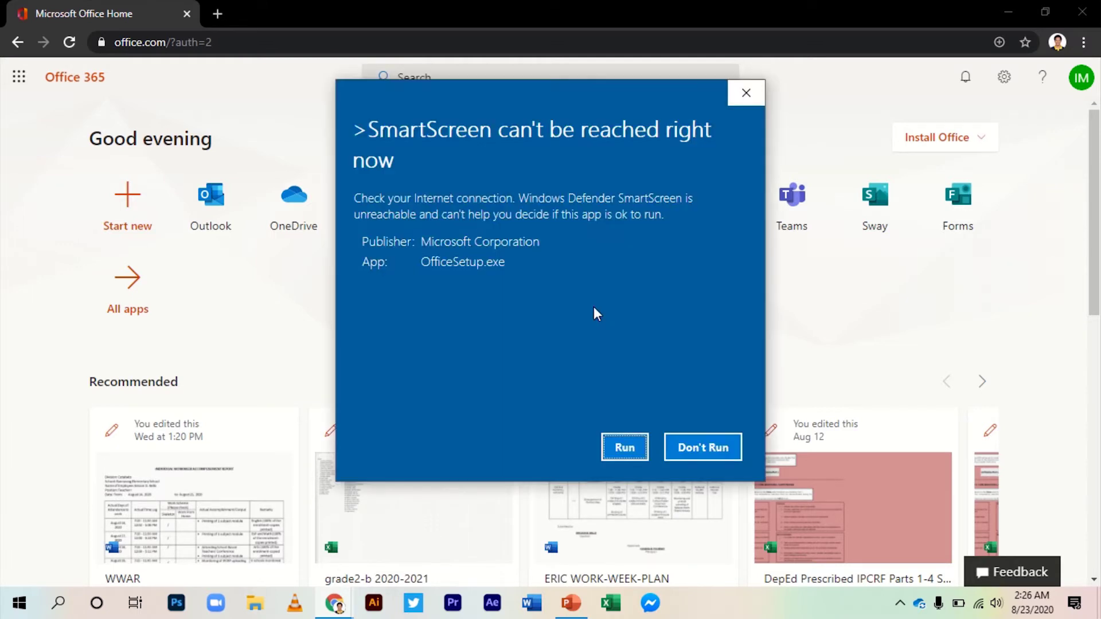
click(625, 448)
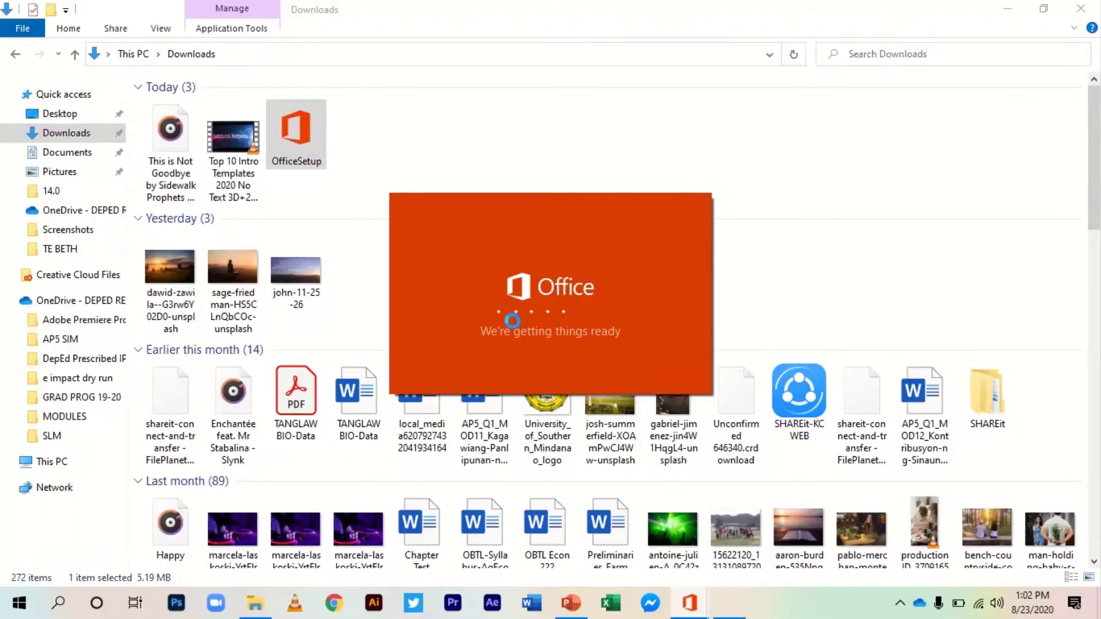
In a maximized Task Manager, end the Microsoft Office (32 bit) process
key(ctrl+shift+Escape)
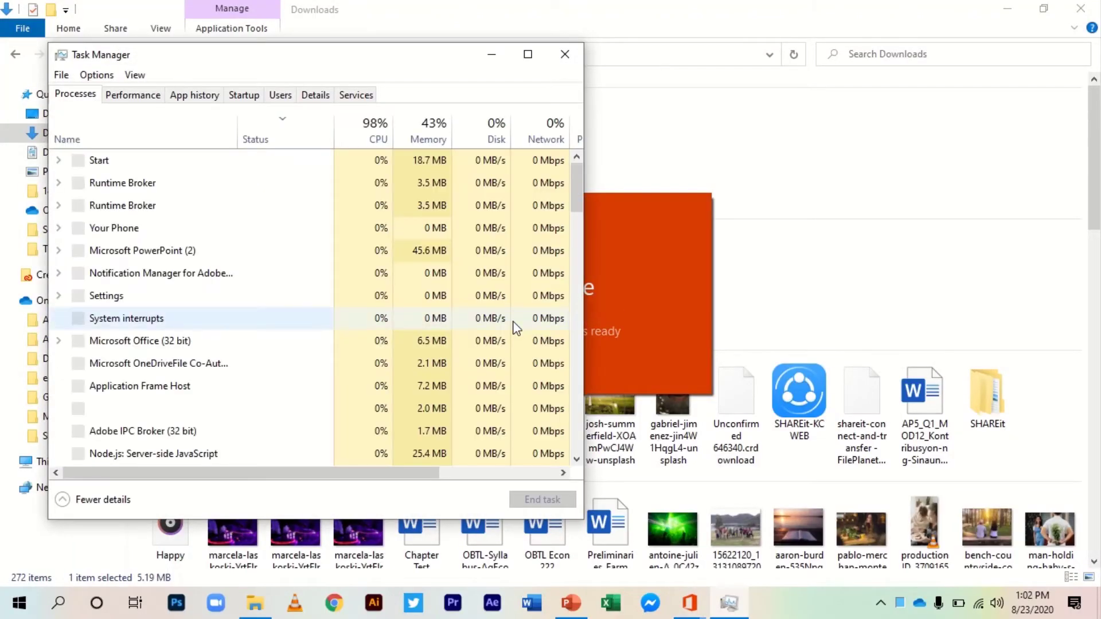
click(527, 55)
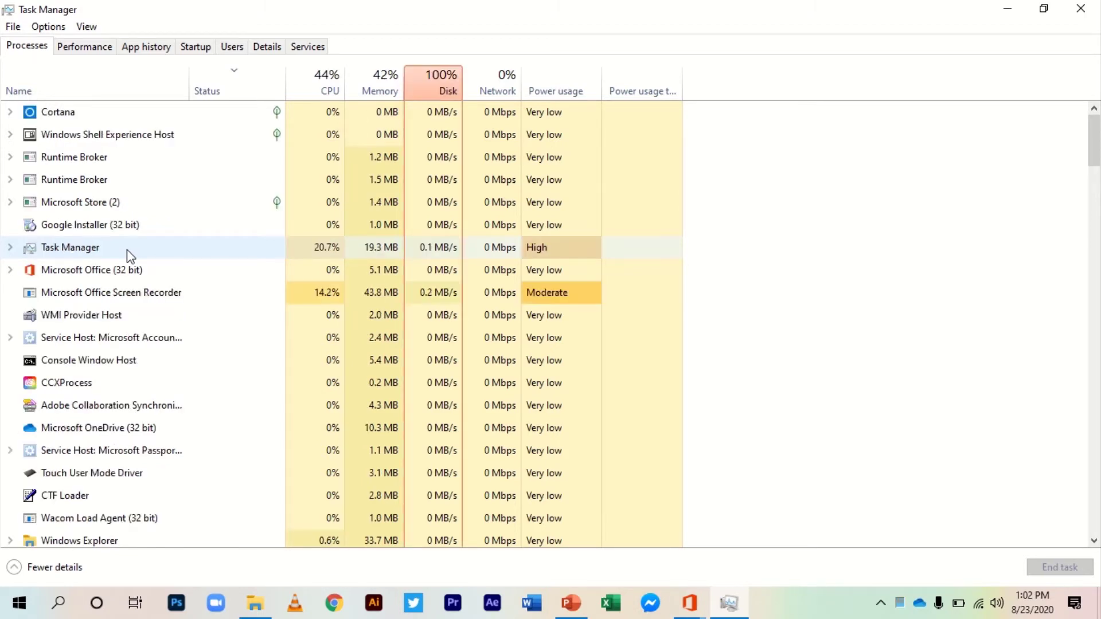
click(121, 270)
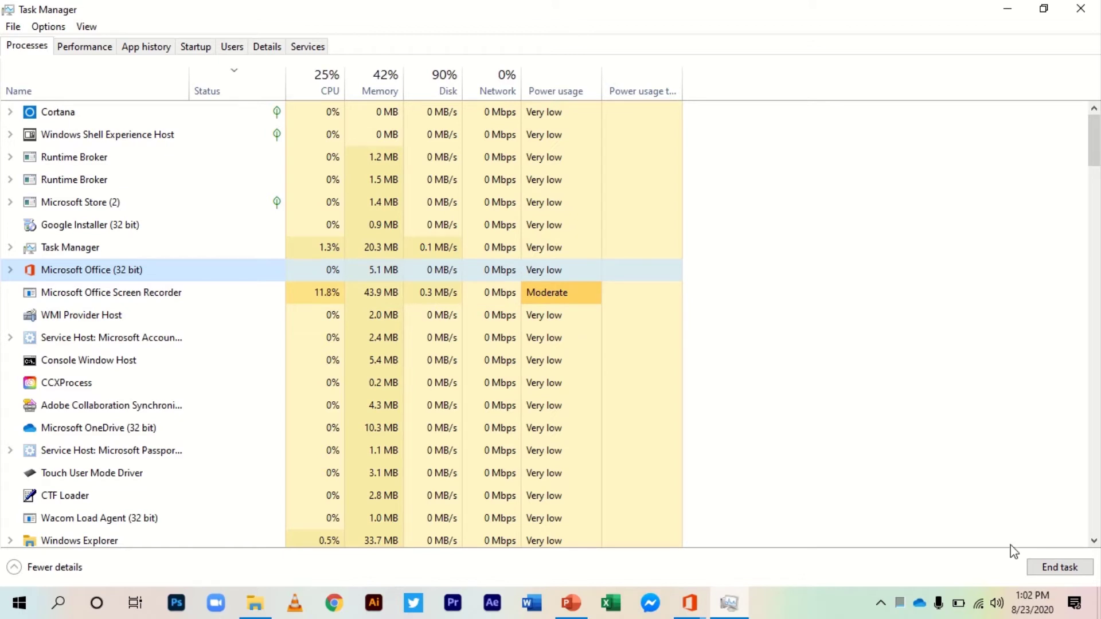
click(1041, 565)
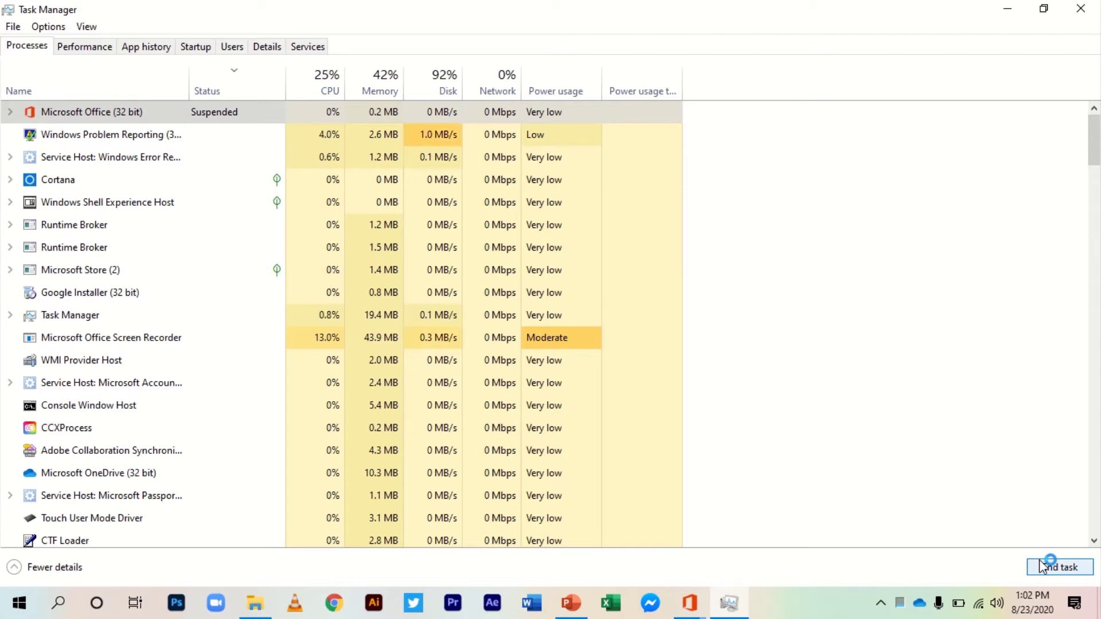
click(1039, 562)
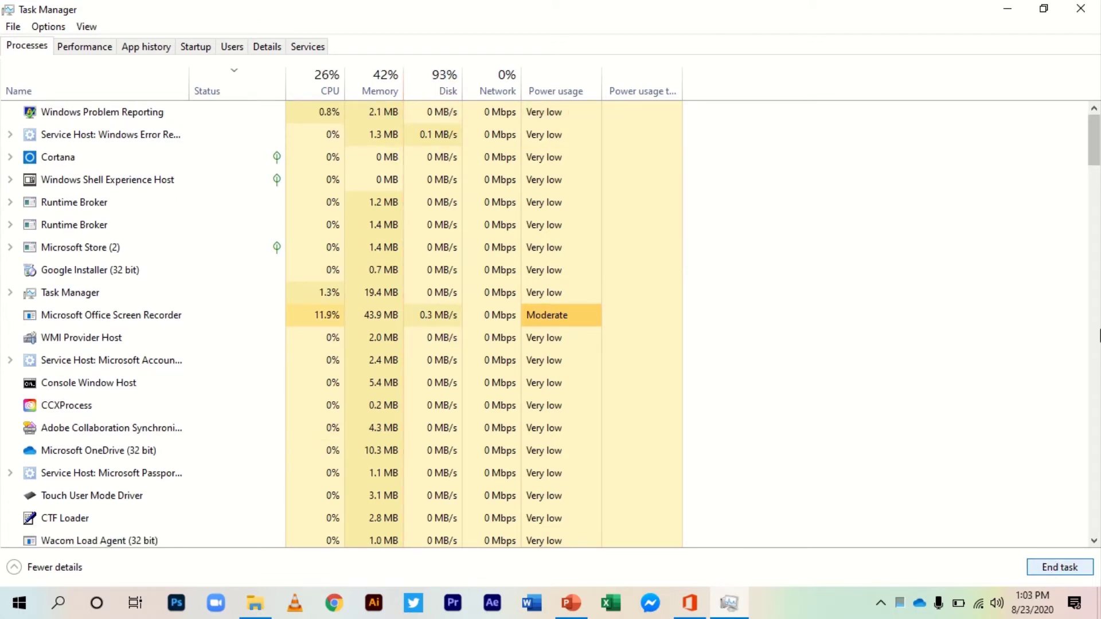
End the Microsoft Office Click-to-Run process in Task Manager
drag(1093, 142, 1096, 273)
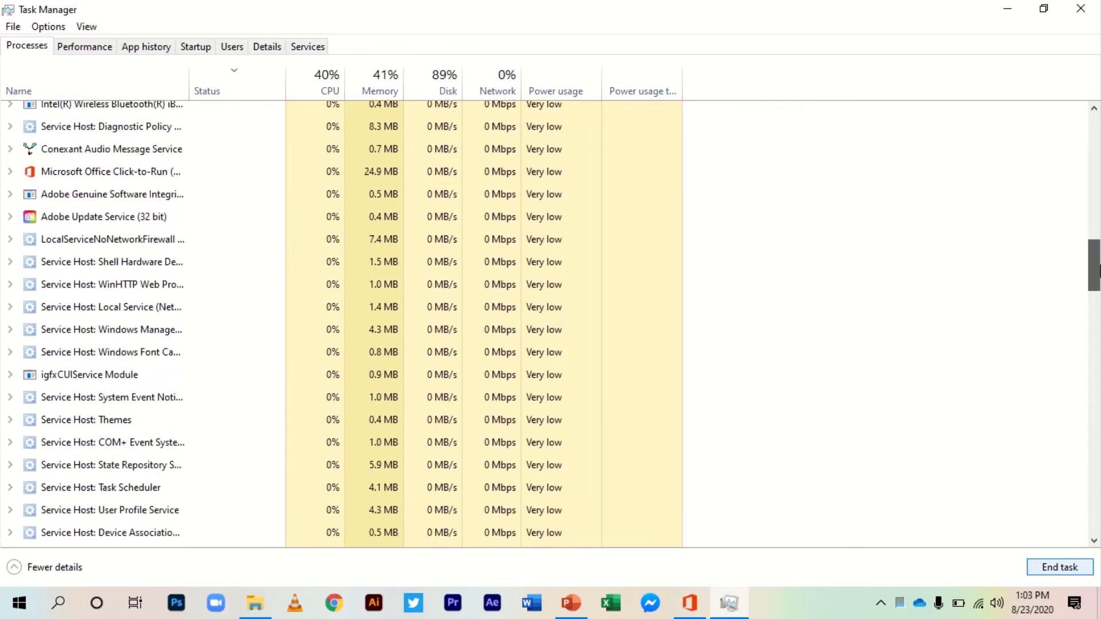
click(174, 176)
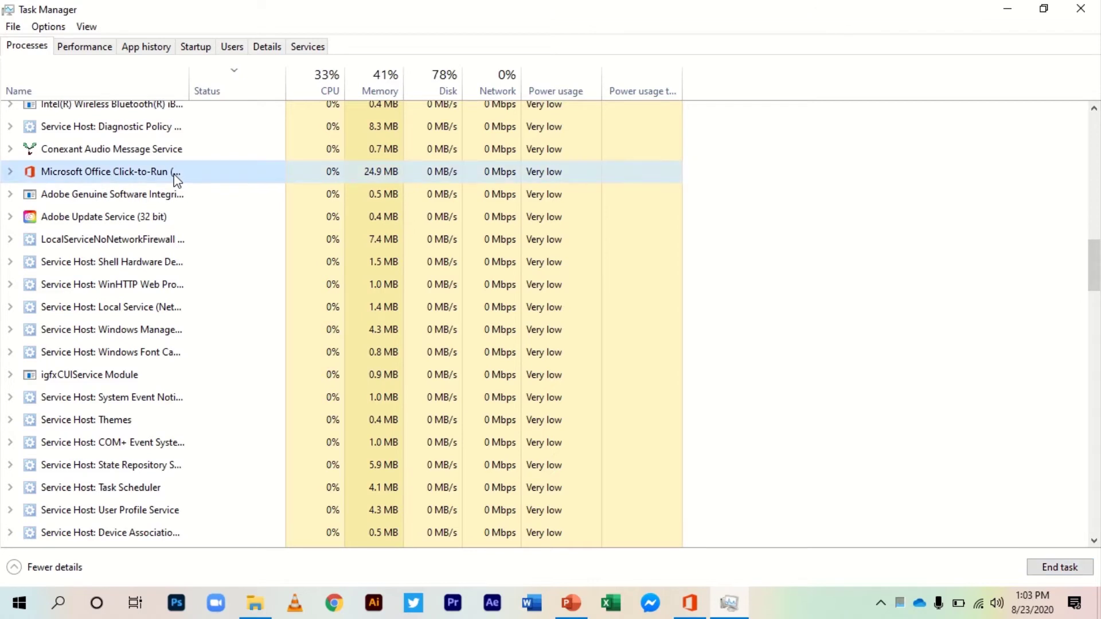
click(1061, 567)
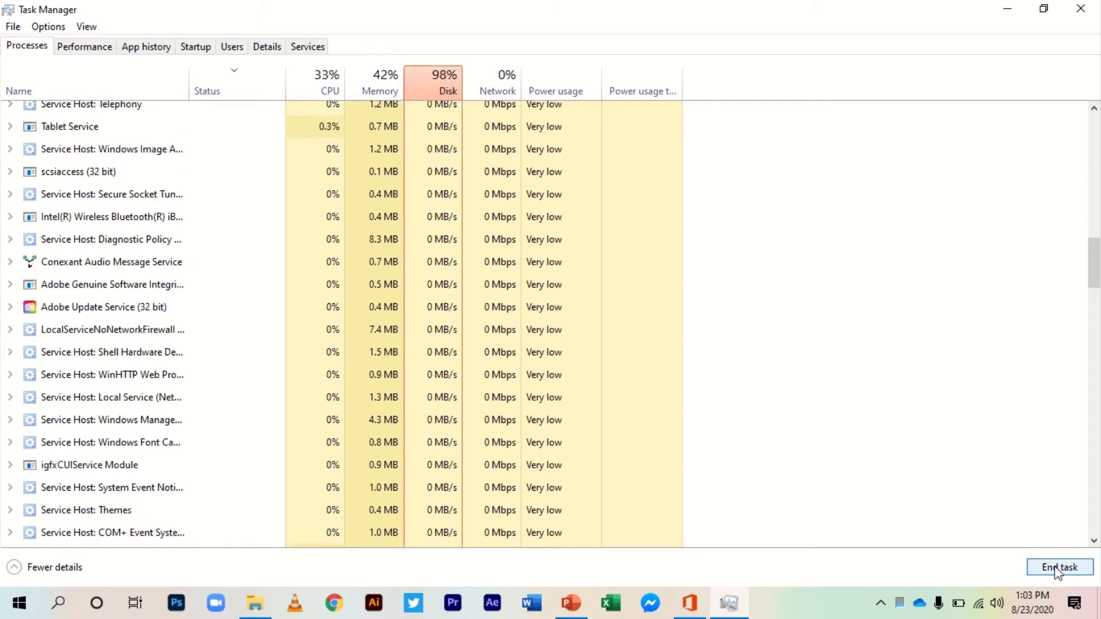
End the remaining Microsoft Office (32 bit) process and close Task Manager
drag(1094, 287, 1096, 373)
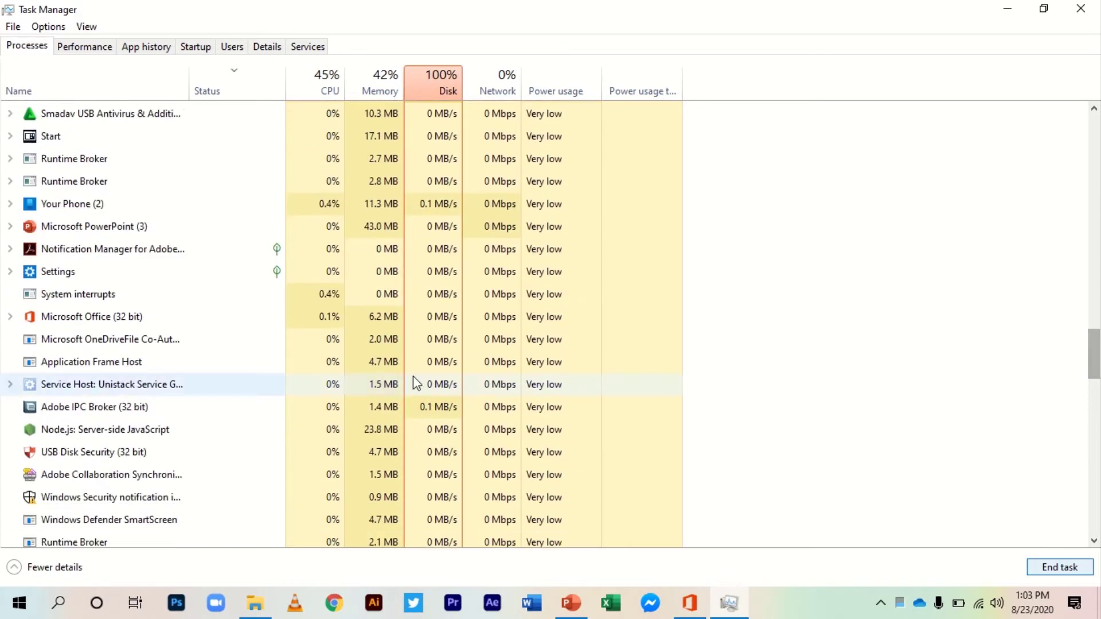
scroll(293, 324, down, 1)
click(287, 317)
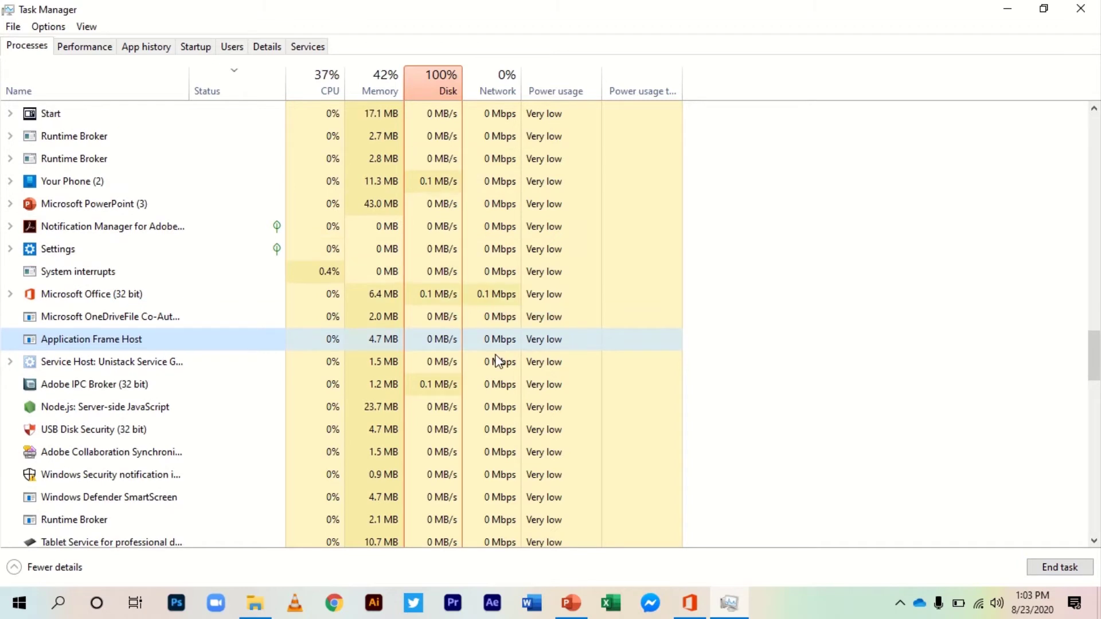
click(127, 295)
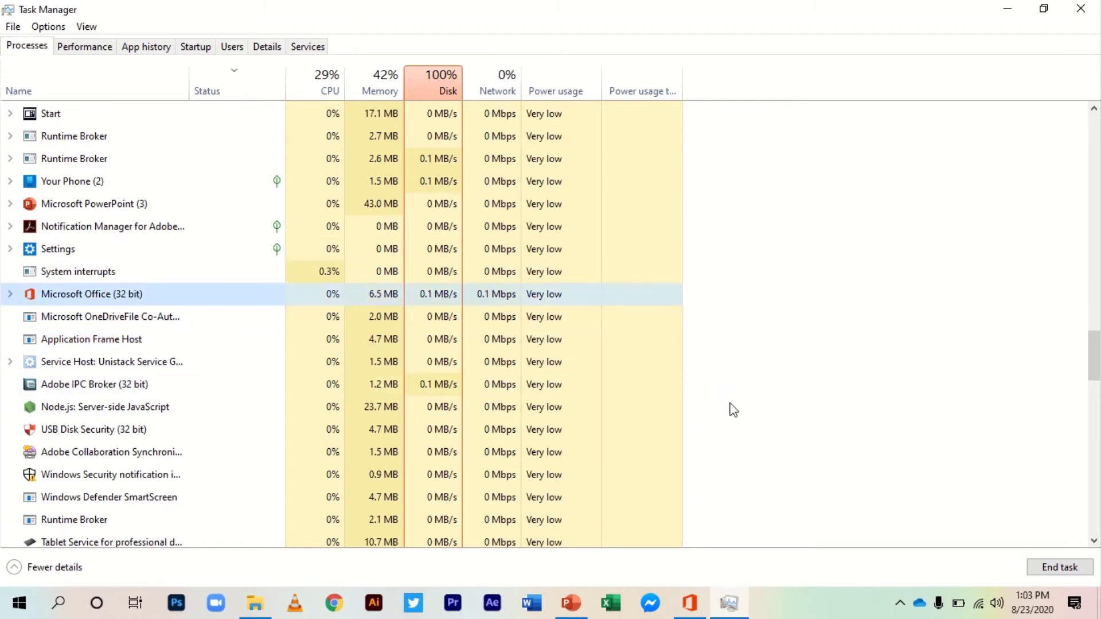
click(1043, 568)
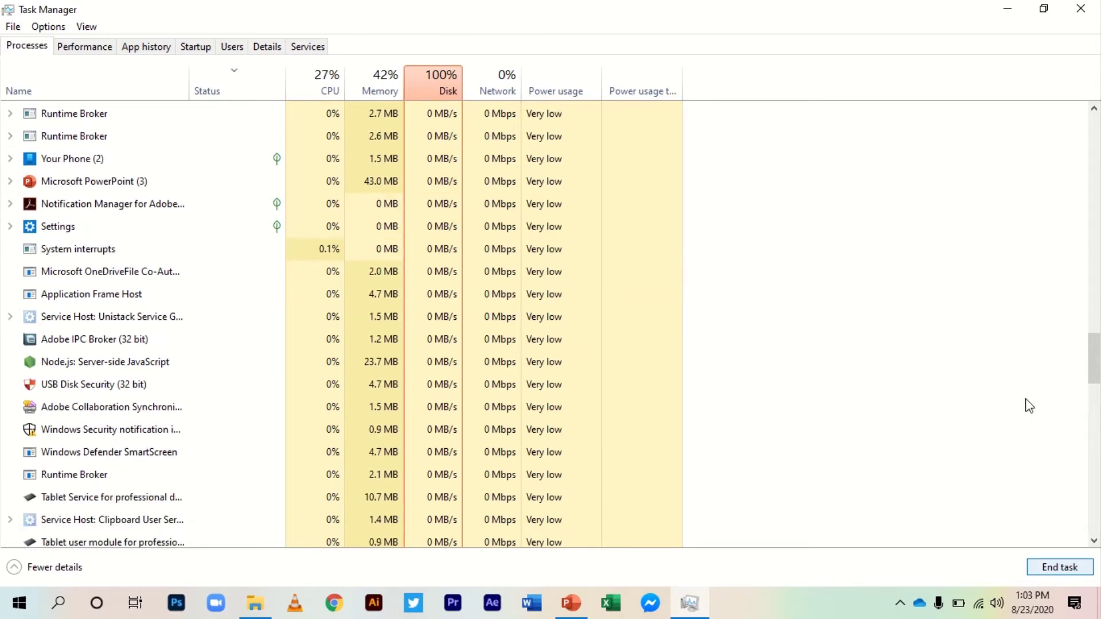
drag(1092, 362, 1071, 128)
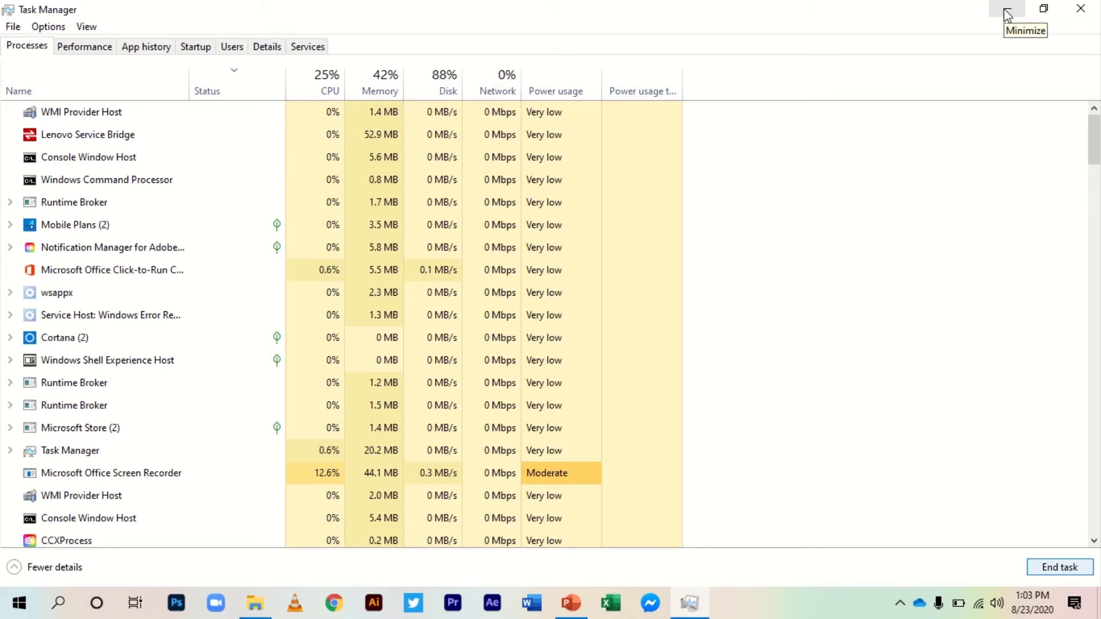
click(1080, 8)
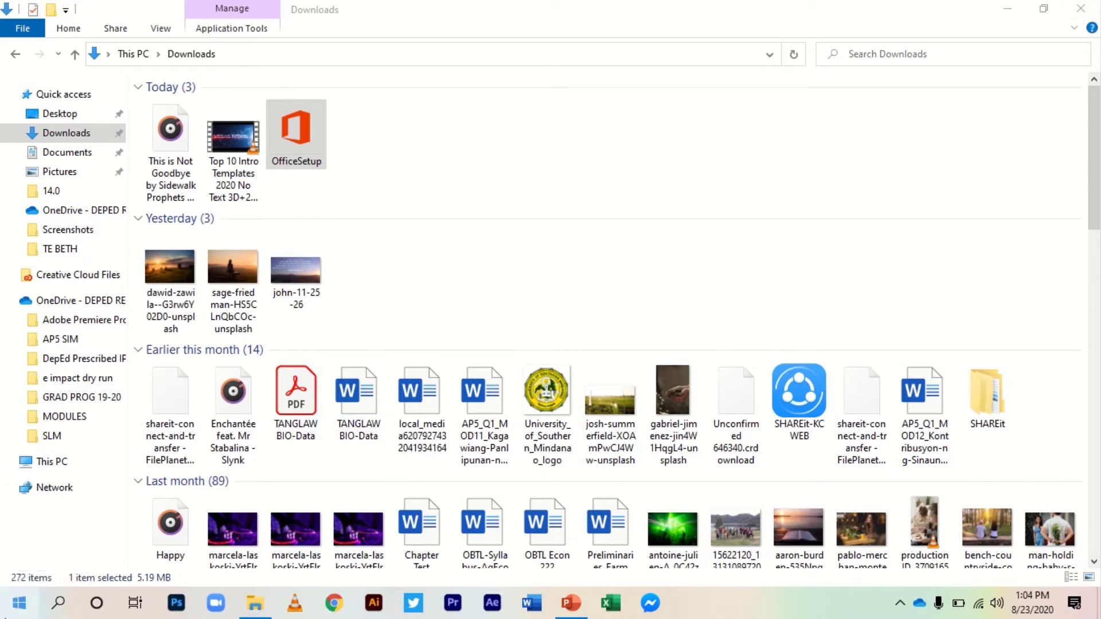
Search Windows for 'reged' to find Registry Editor
click(64, 609)
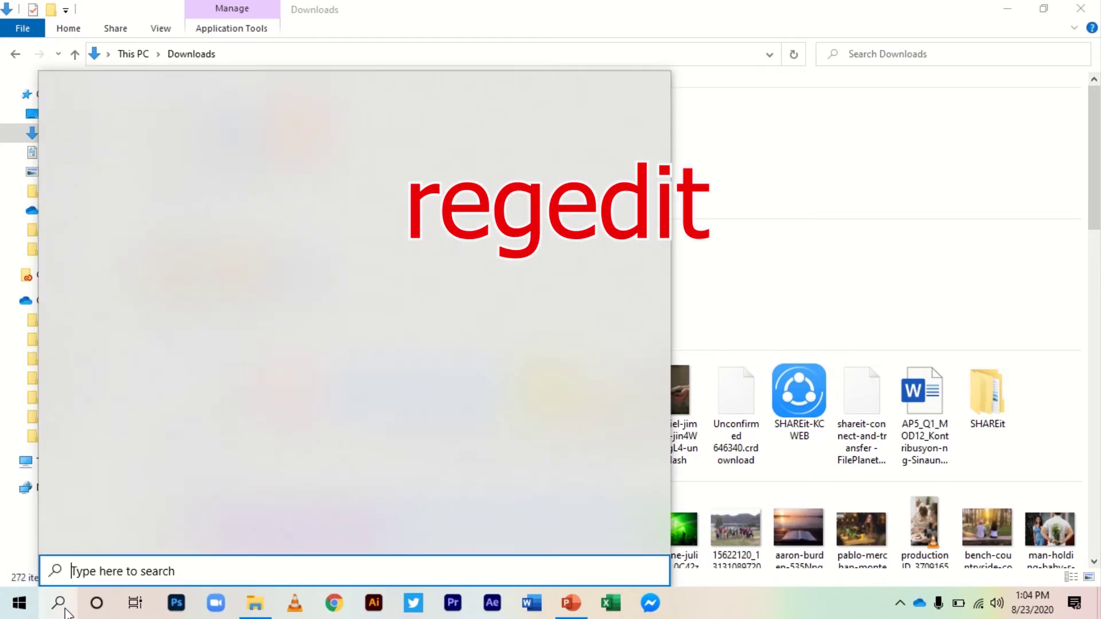
text(reg)
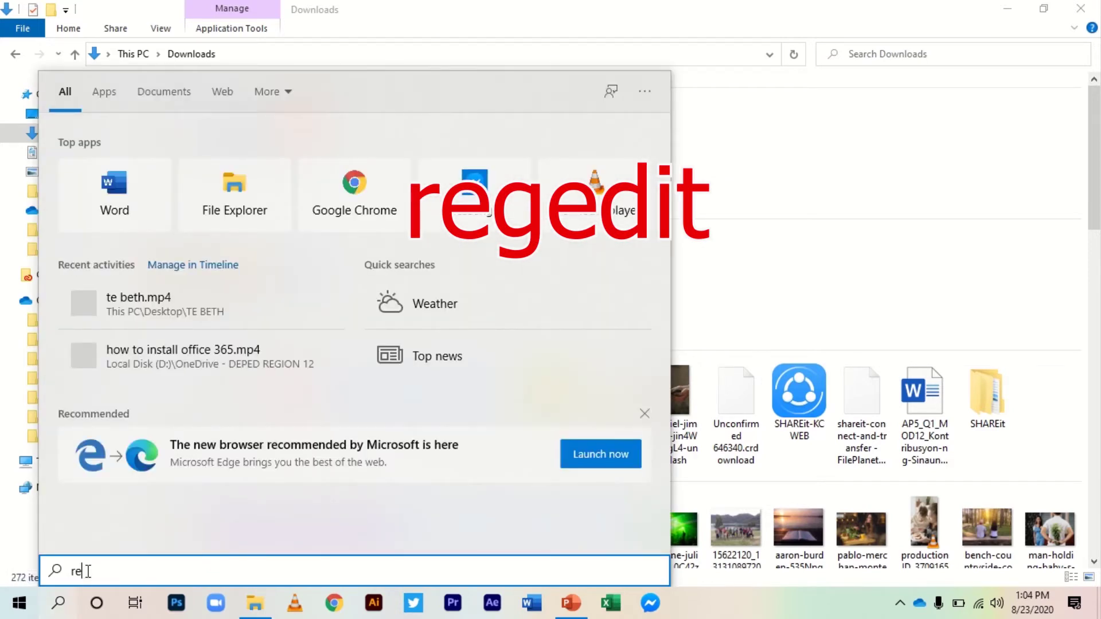
text(ed)
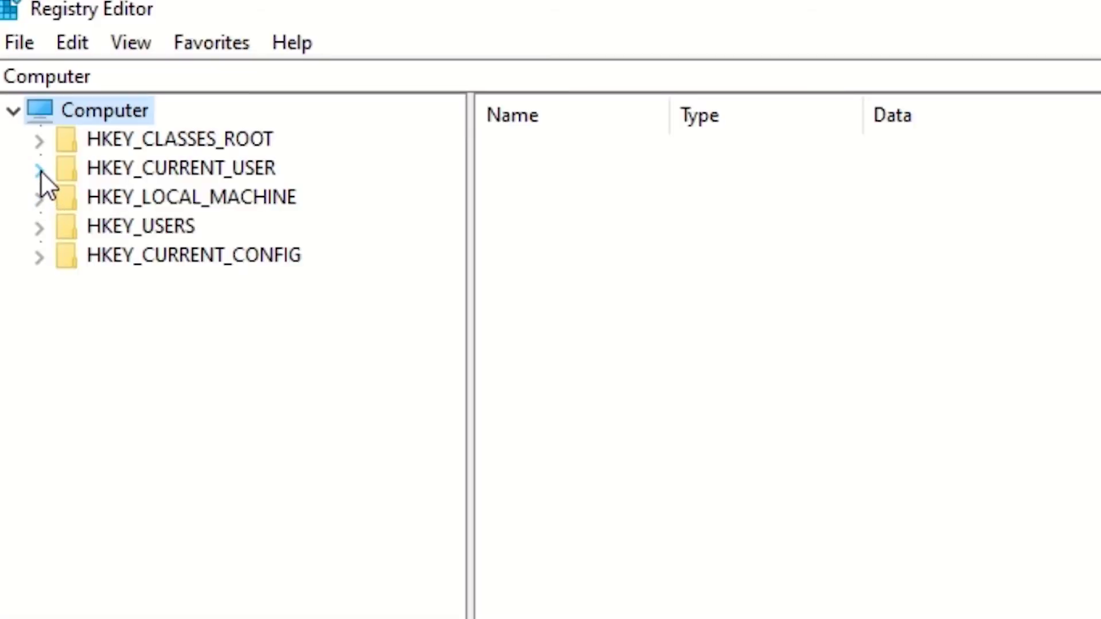
Expand HKEY_CURRENT_USER\SOFTWARE\Microsoft\Windows\CurrentVersion\Policies to reveal its Explorer key
click(40, 169)
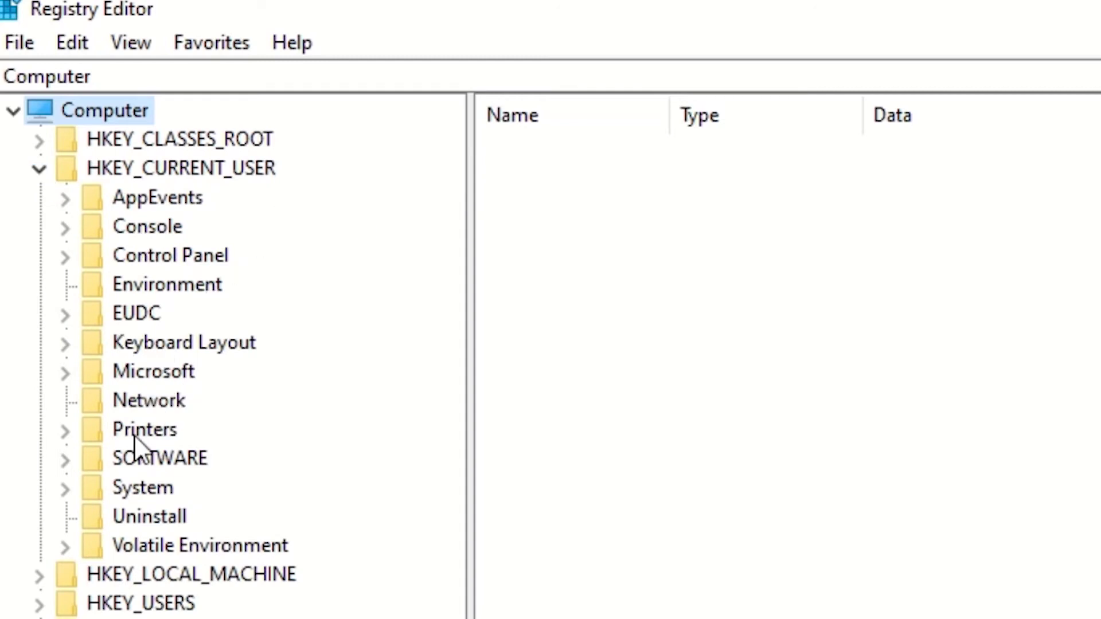
click(66, 459)
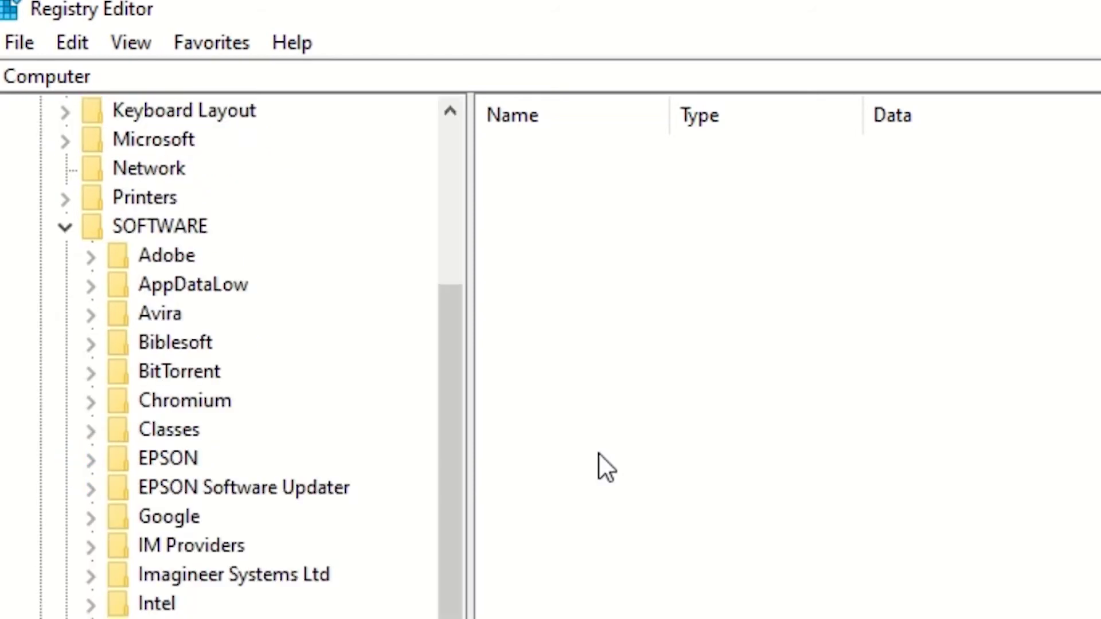
drag(452, 372, 459, 414)
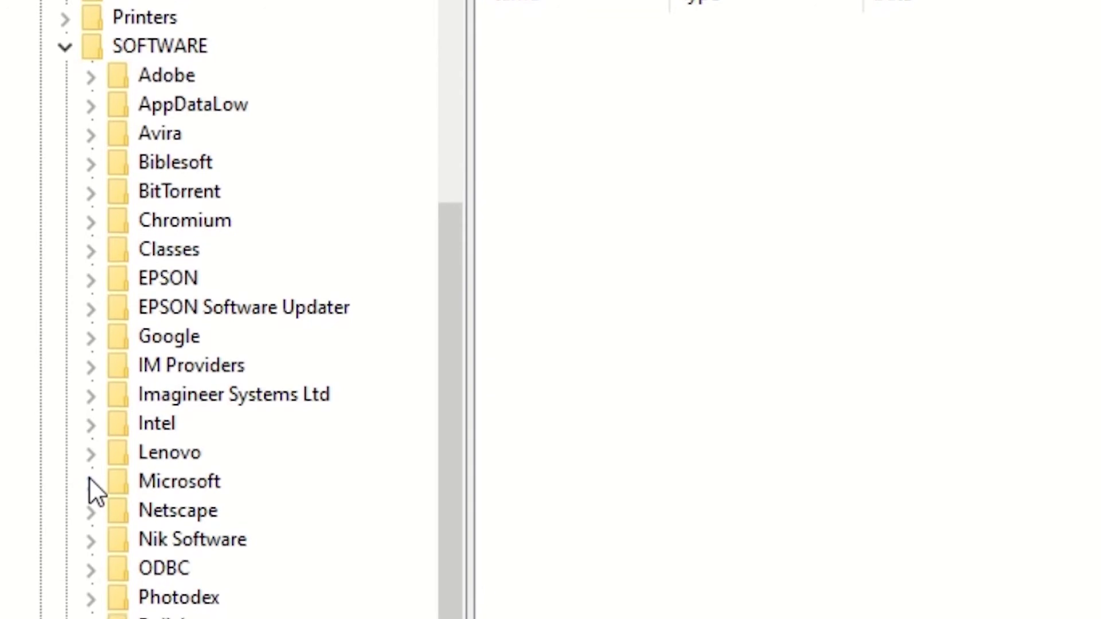
click(90, 469)
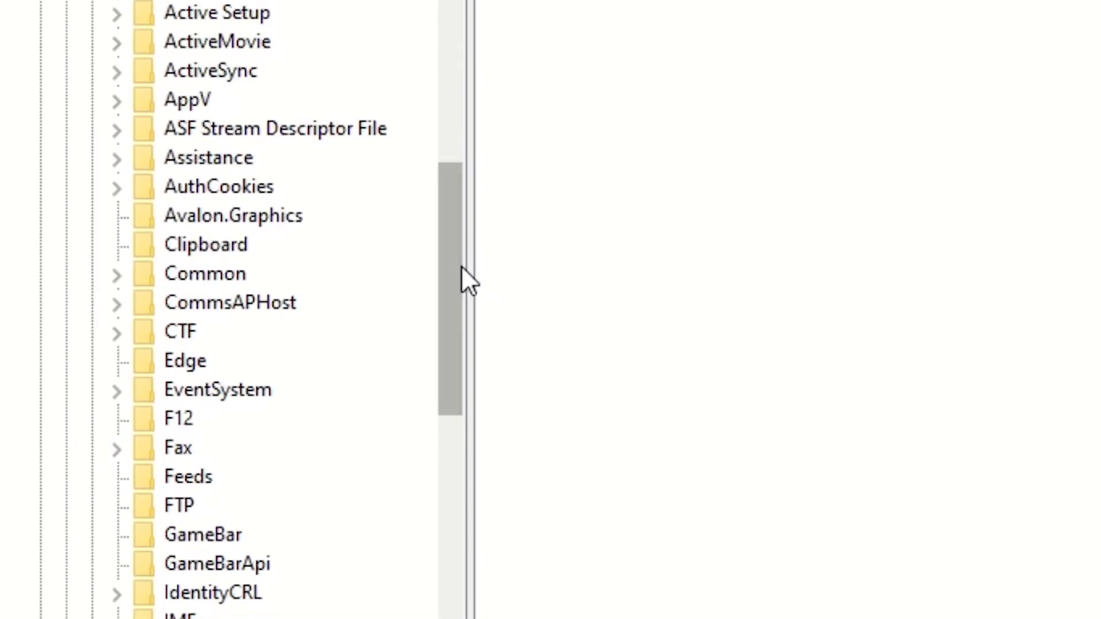
drag(461, 253, 439, 543)
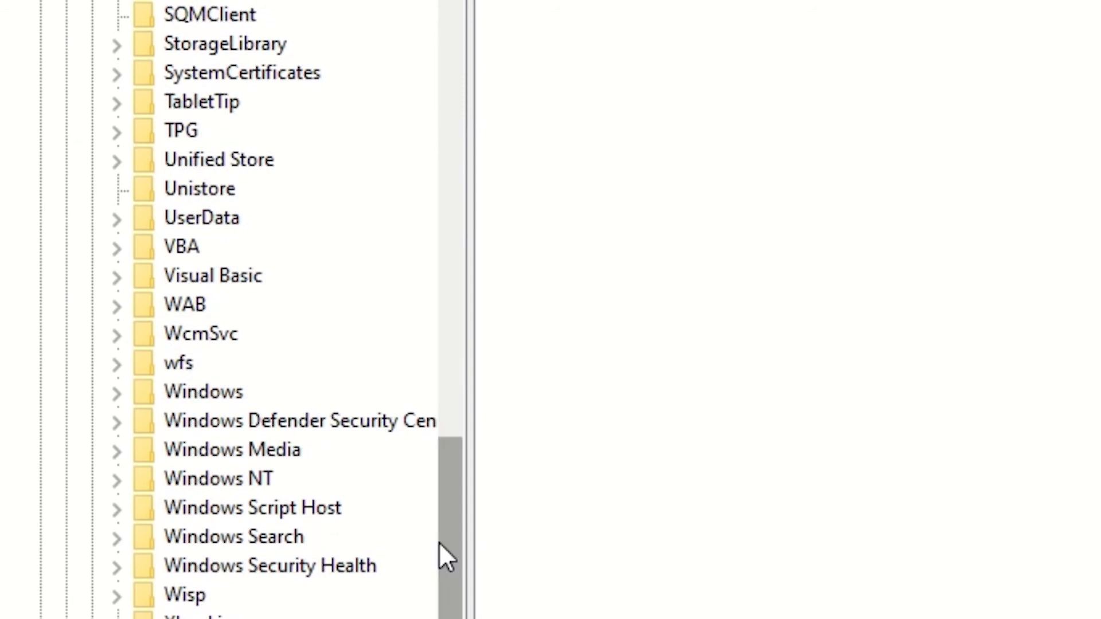
click(117, 392)
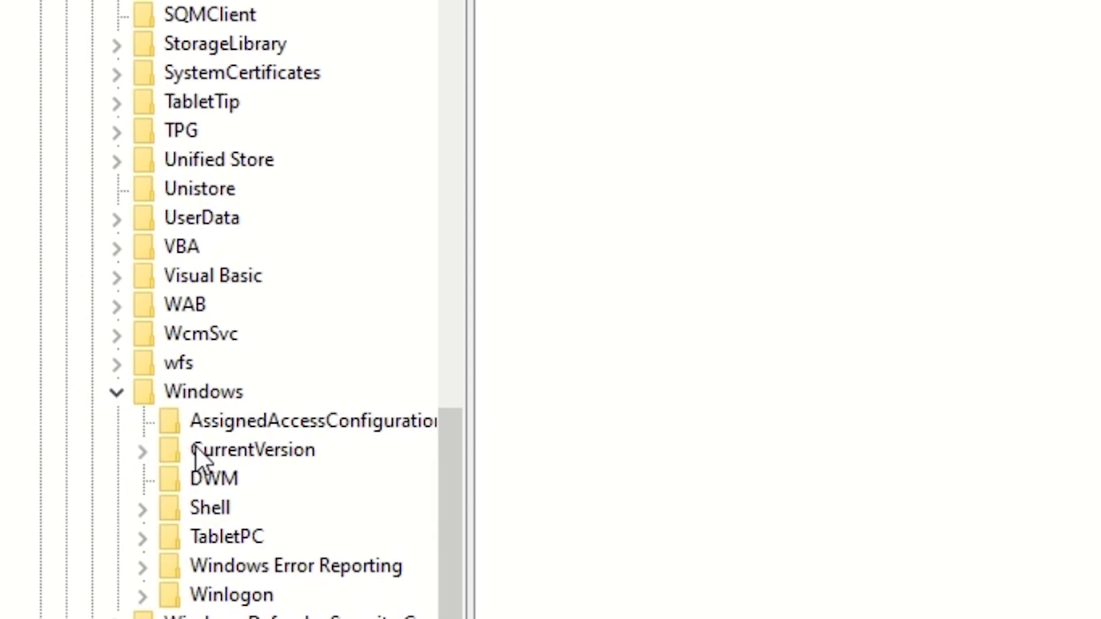
click(142, 451)
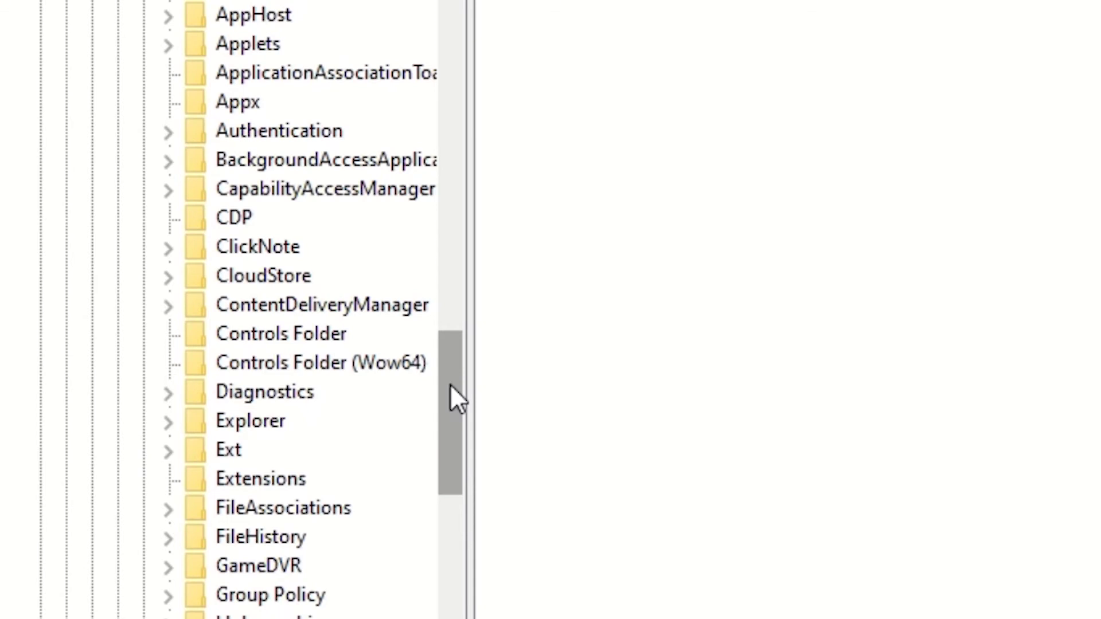
drag(449, 384, 459, 453)
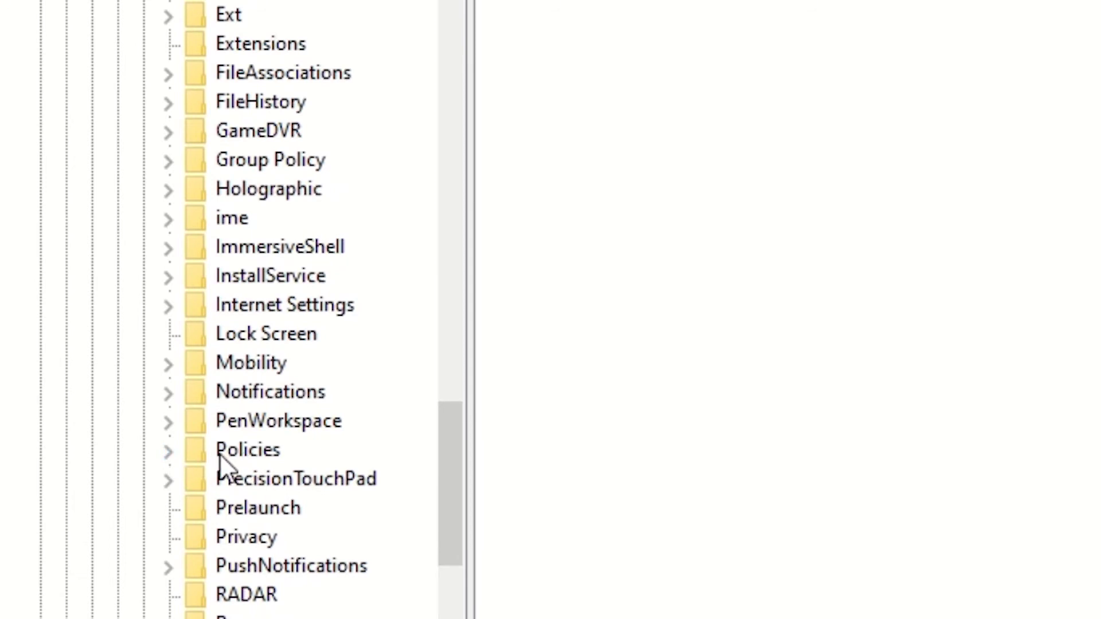
click(169, 452)
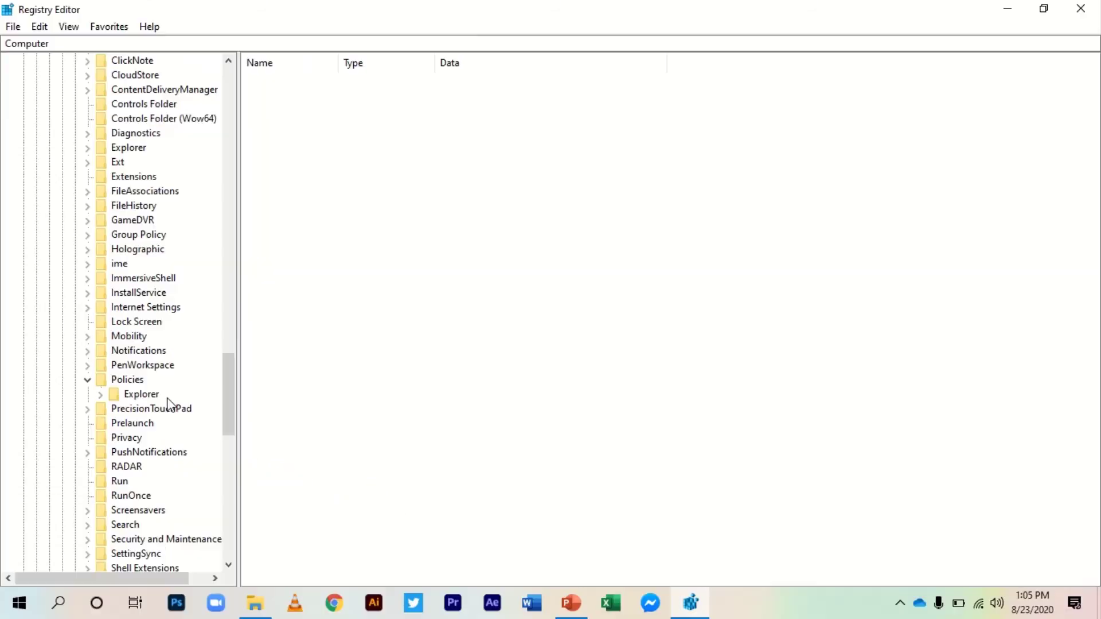
Delete the DisallowRun value from the Policies\Explorer key, leaving only (Default), and close Registry Editor
click(141, 394)
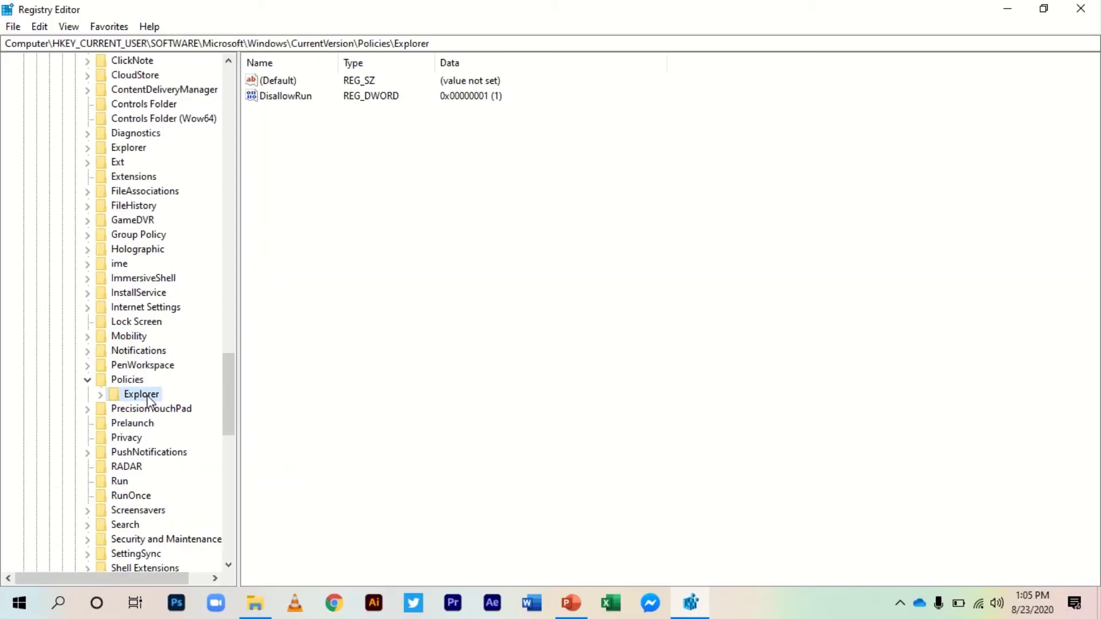
click(294, 99)
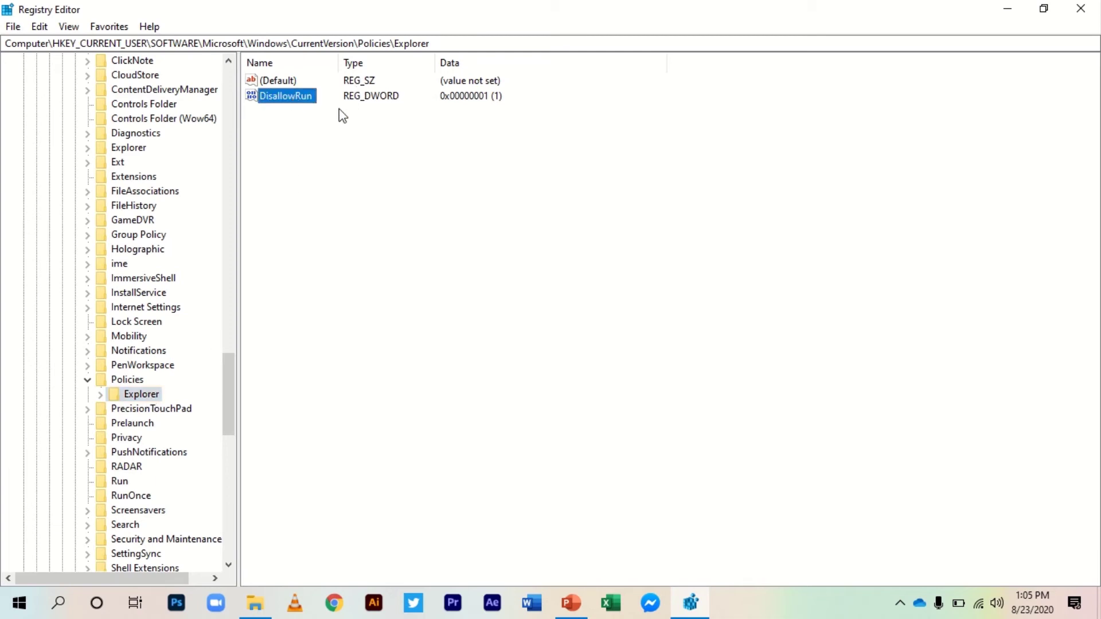
right_click(308, 102)
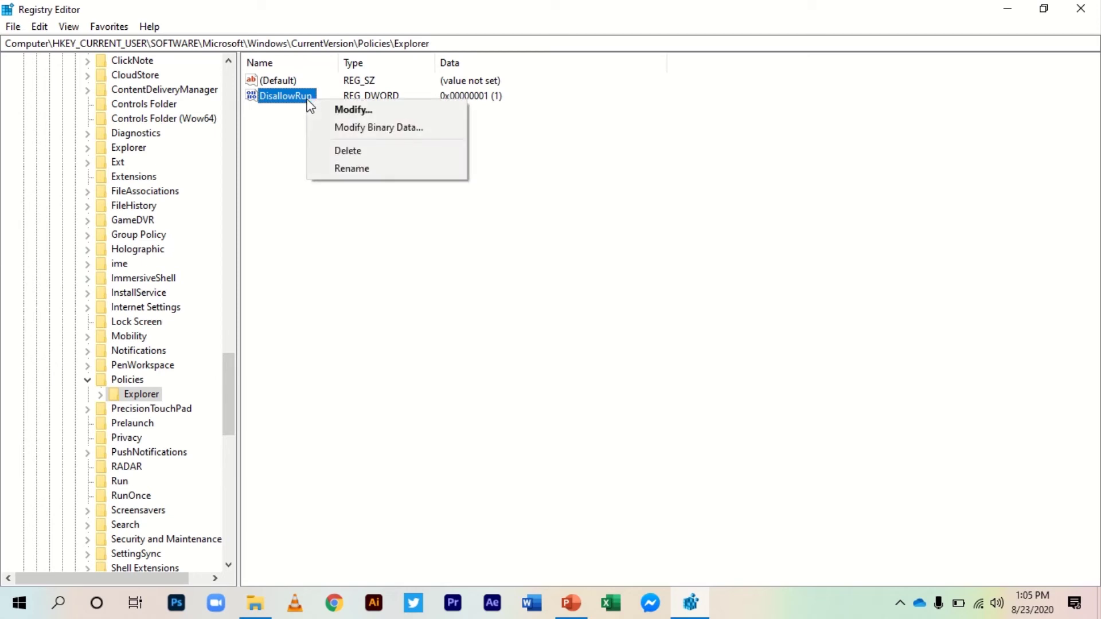
click(370, 153)
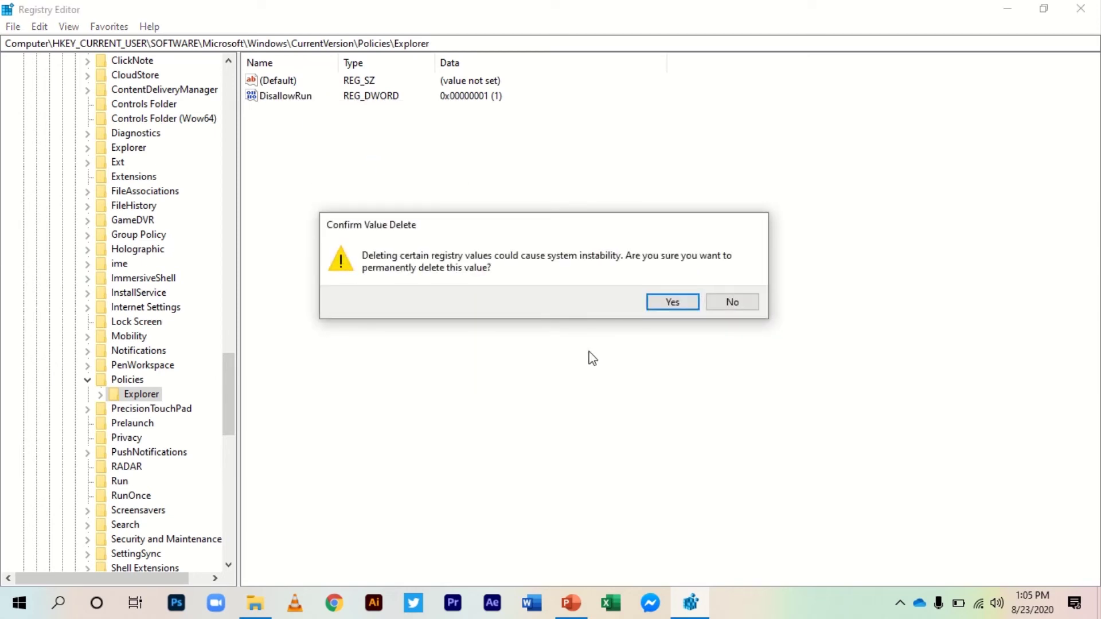
click(681, 303)
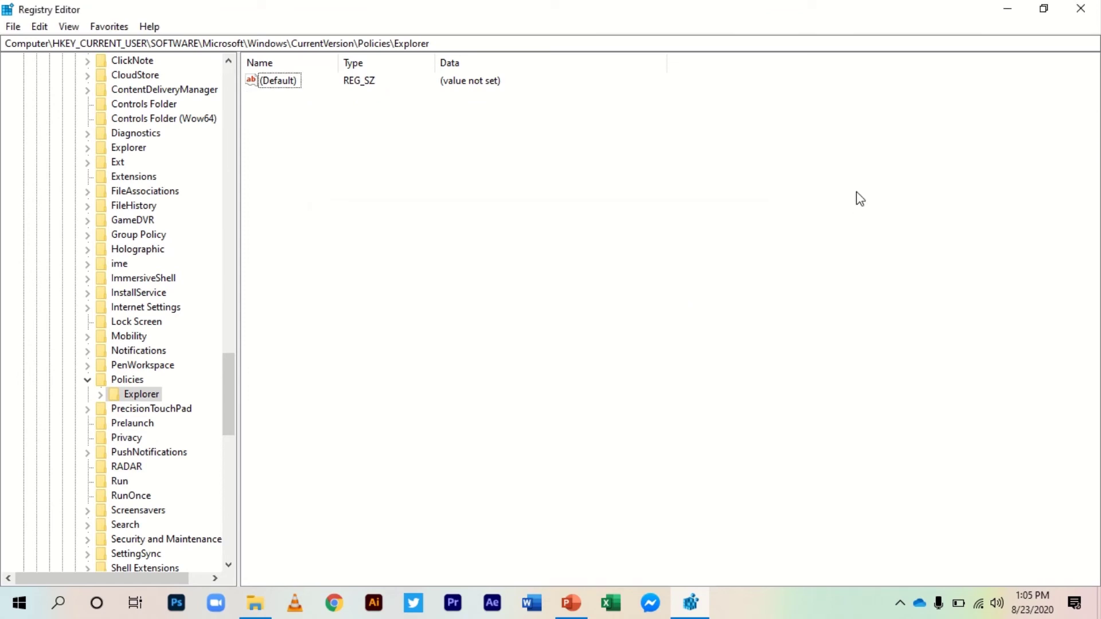
click(1086, 14)
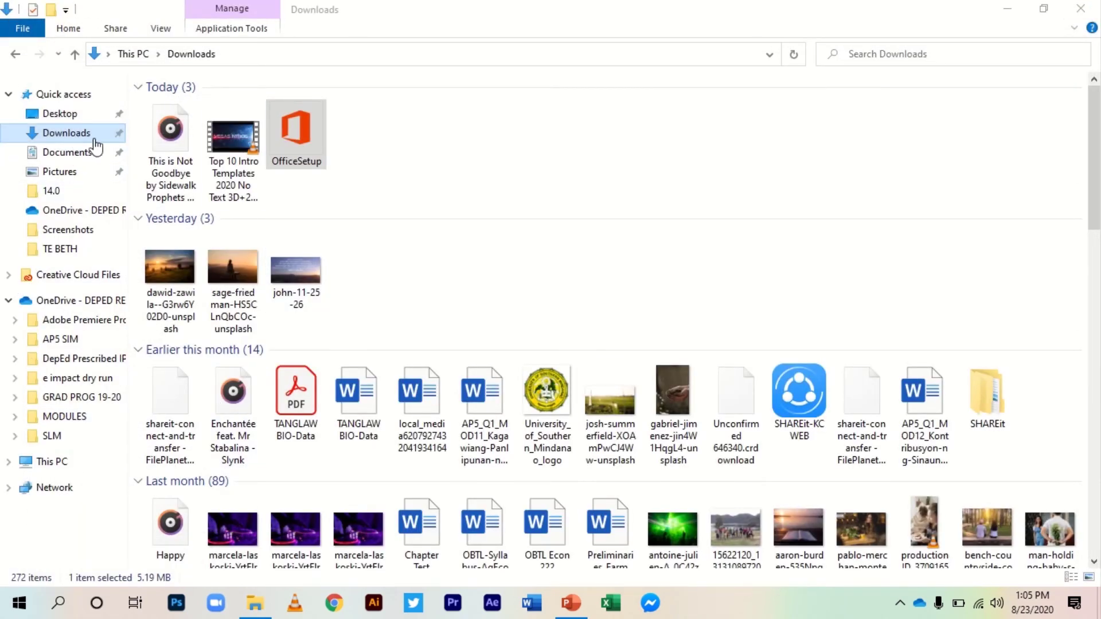
Launch the OfficeSetup installer from the Downloads folder
click(302, 143)
double_click(301, 143)
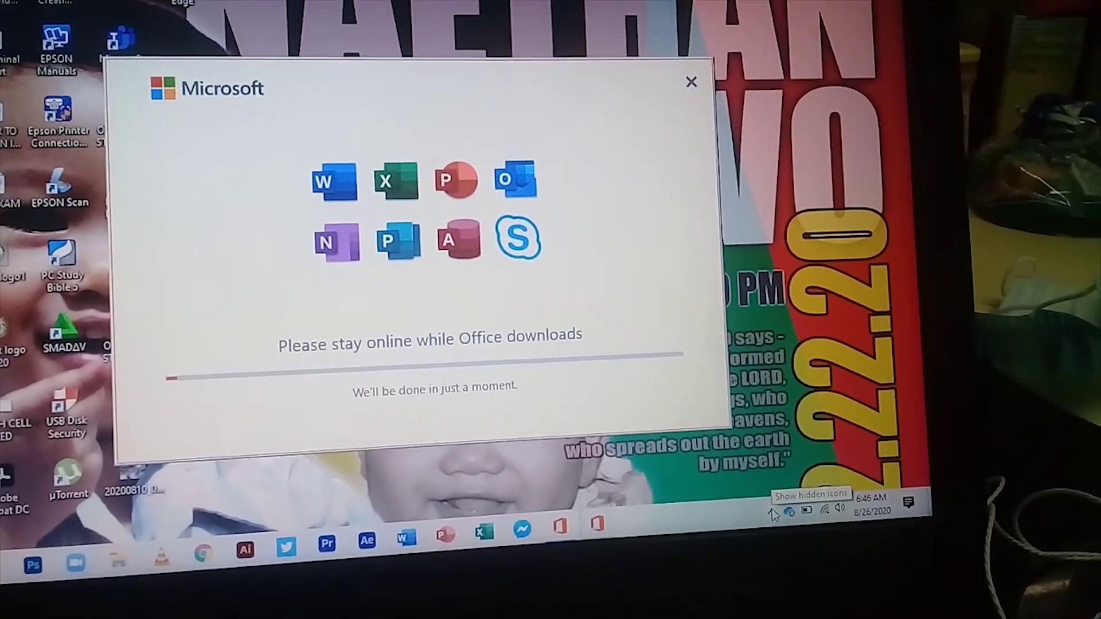
Reveal the hidden taskbar icons while the Office download is in progress
click(778, 520)
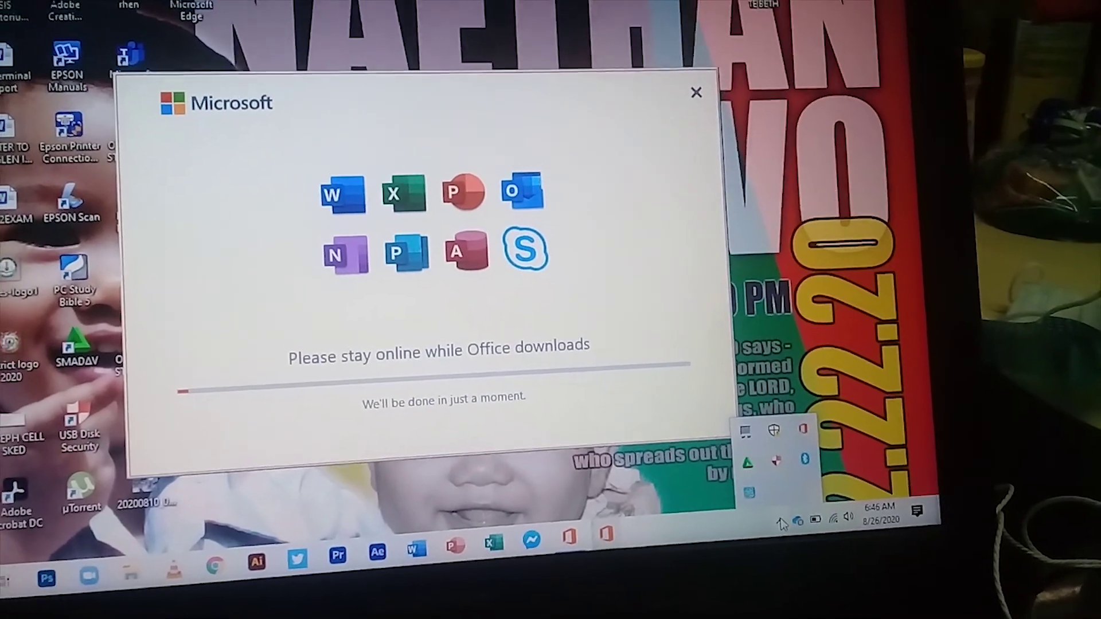